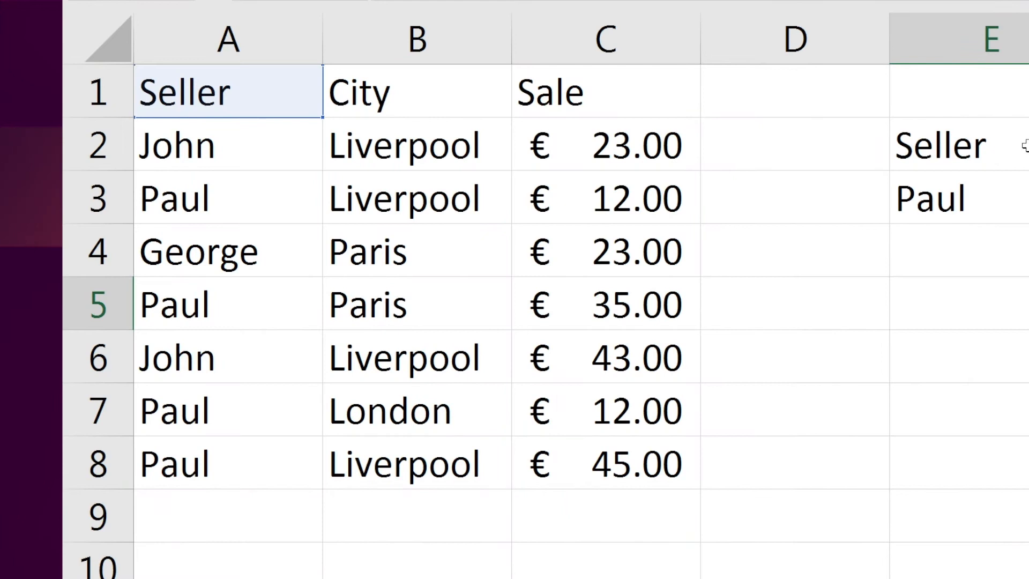
# Step: Complete the DSUM formula in E5 with the criteria range E2:F3 and a closing parenthesis
pyautogui.hotkey('ctrl', 'a')
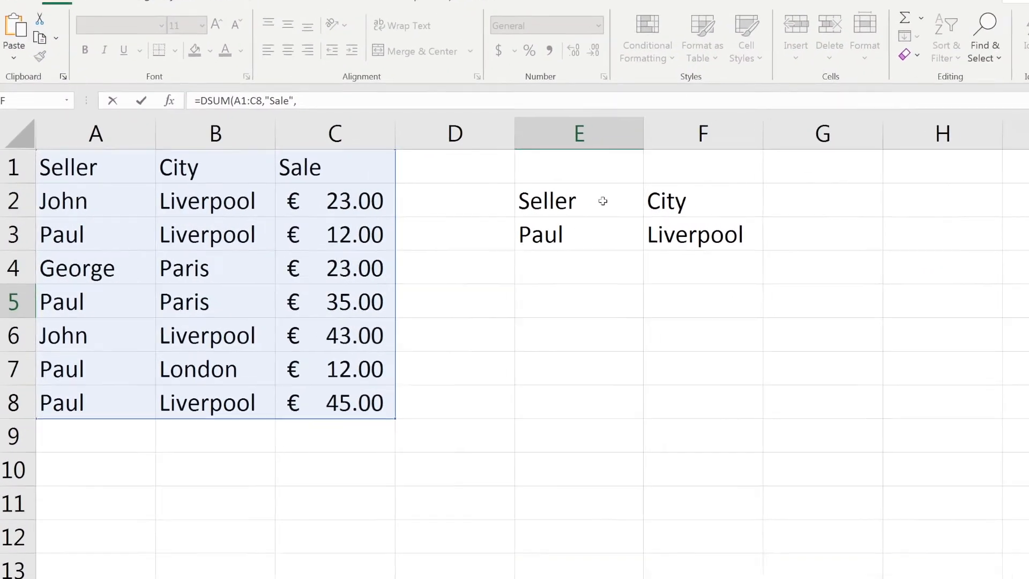
pyautogui.write('E2')
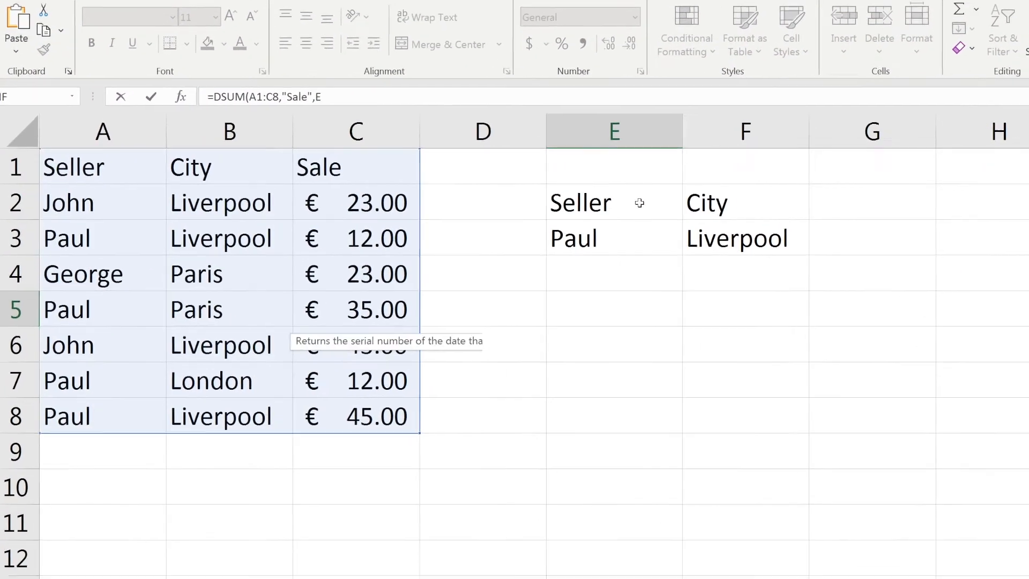
pyautogui.write(':F3')
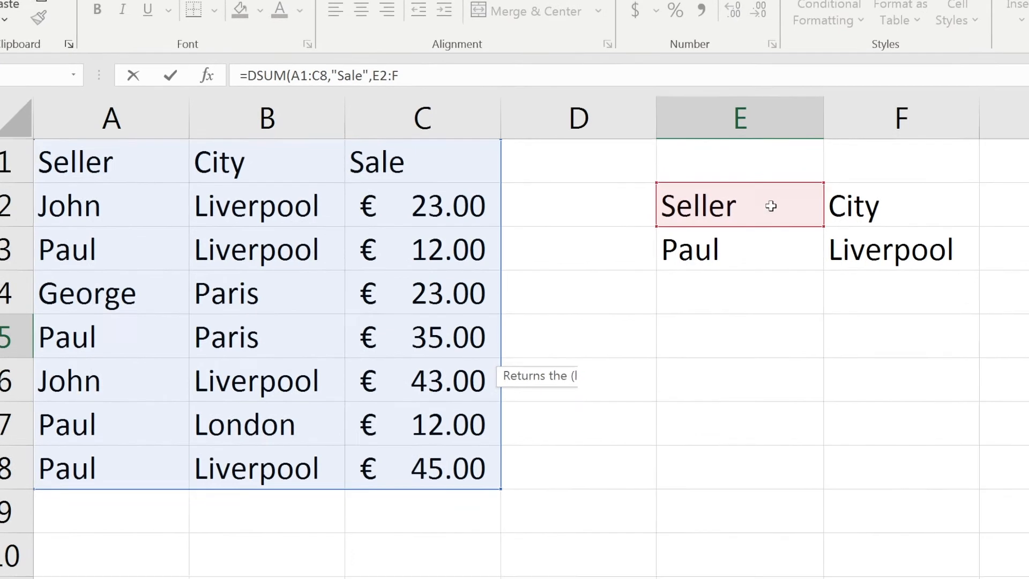
pyautogui.write(')')
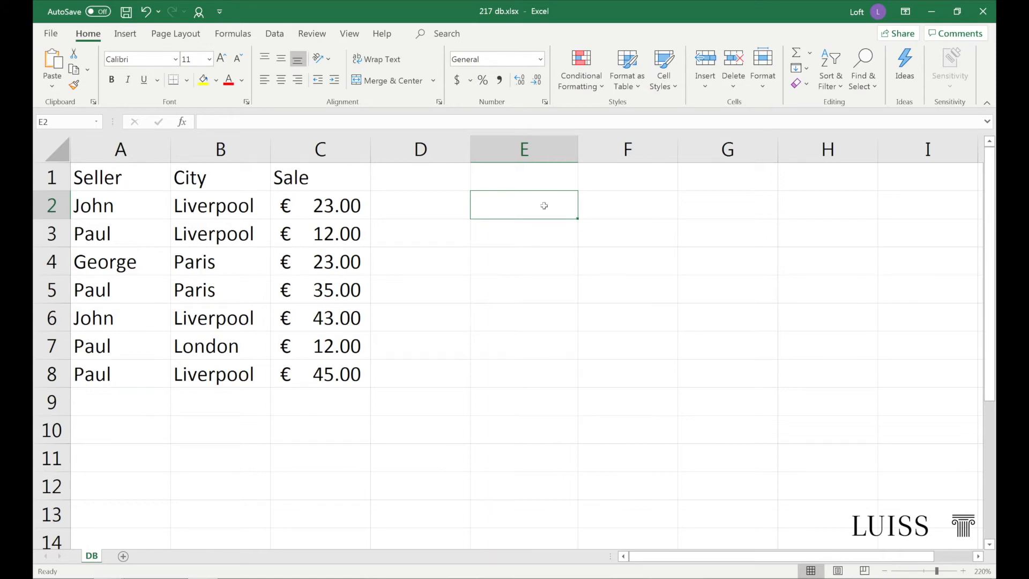
# Step: Build a criteria range in E2:F3 with the headers Seller and City, using the seller from A3 and Liverpool
pyautogui.write('Seller')
pyautogui.press('Return')
pyautogui.write('Paul')
pyautogui.press('Tab')
pyautogui.press('Up')
pyautogui.write('City')
pyautogui.press('Return')
pyautogui.write('Liverpool')
pyautogui.press('Return')
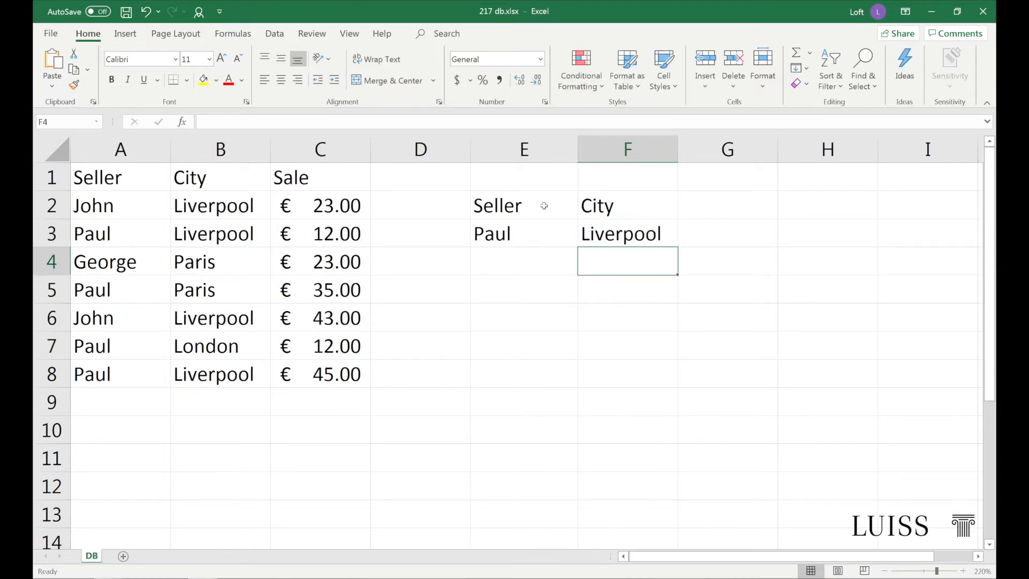
# Step: Enter the formula =DSUM(A1:C8,"Sale",E2:F3) in cell E5
pyautogui.press('Down')
pyautogui.press('Left')
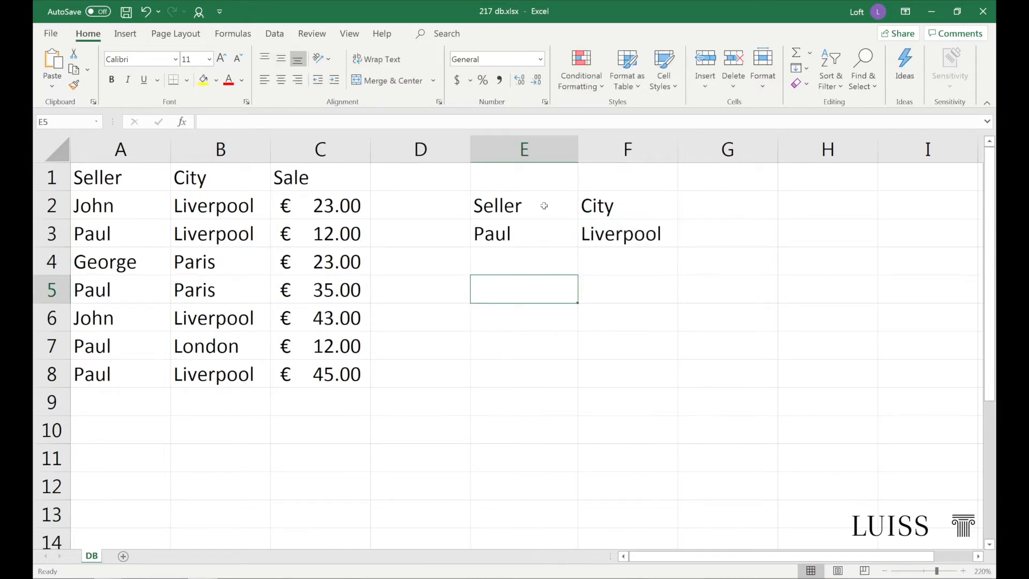
pyautogui.write('=')
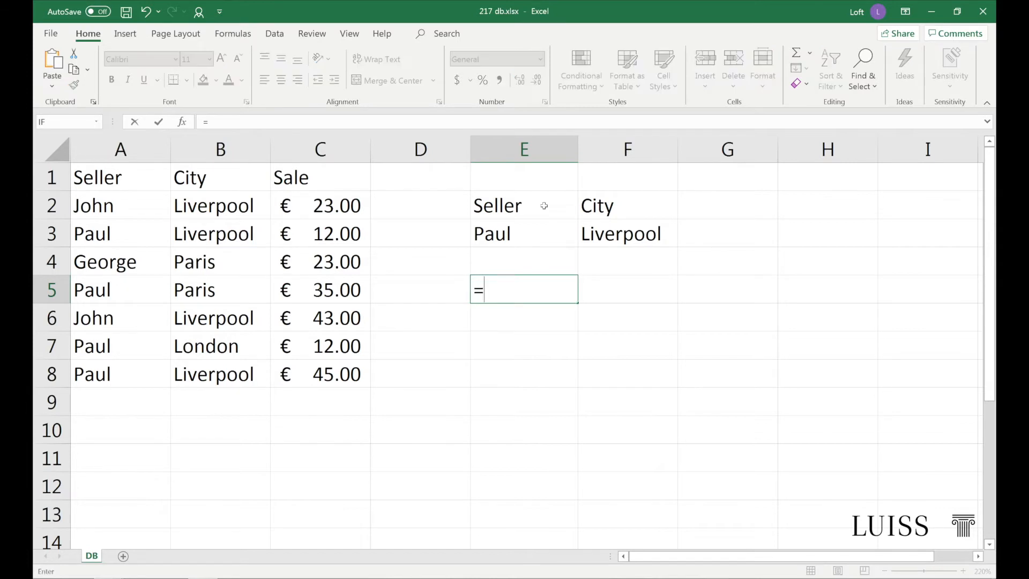
pyautogui.write('DSUM(A')
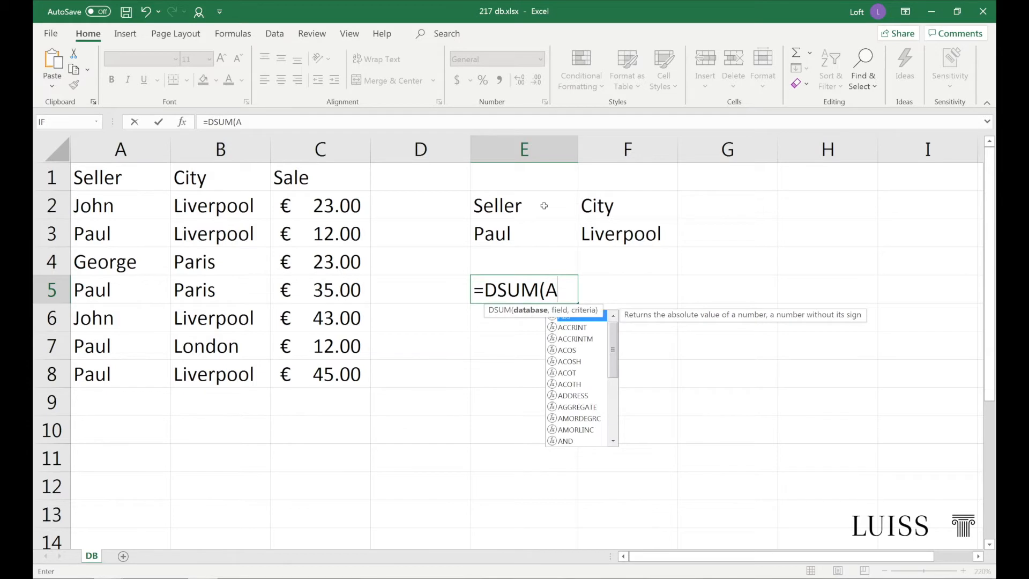
pyautogui.write('1:C')
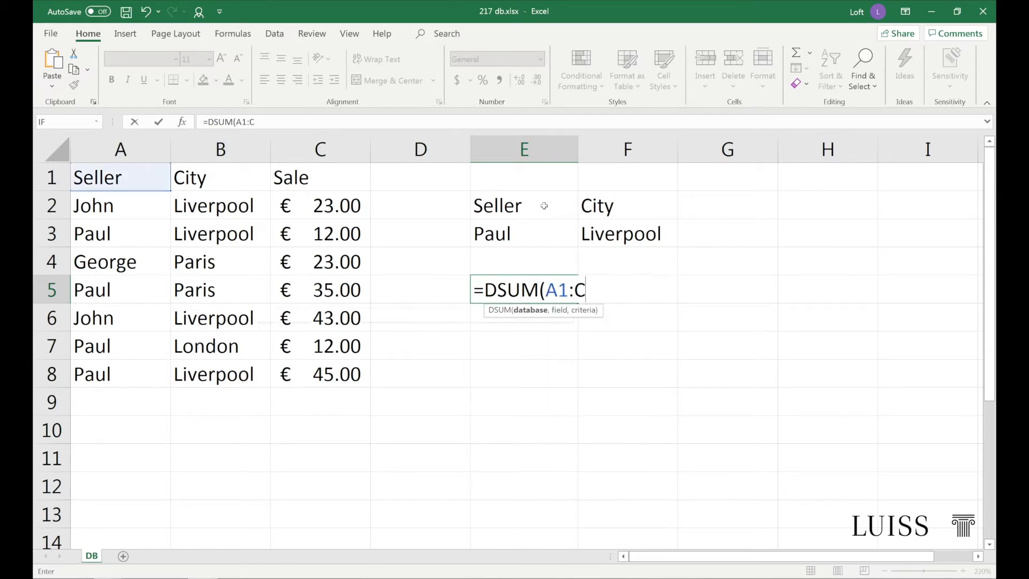
pyautogui.write('8,"Sale')
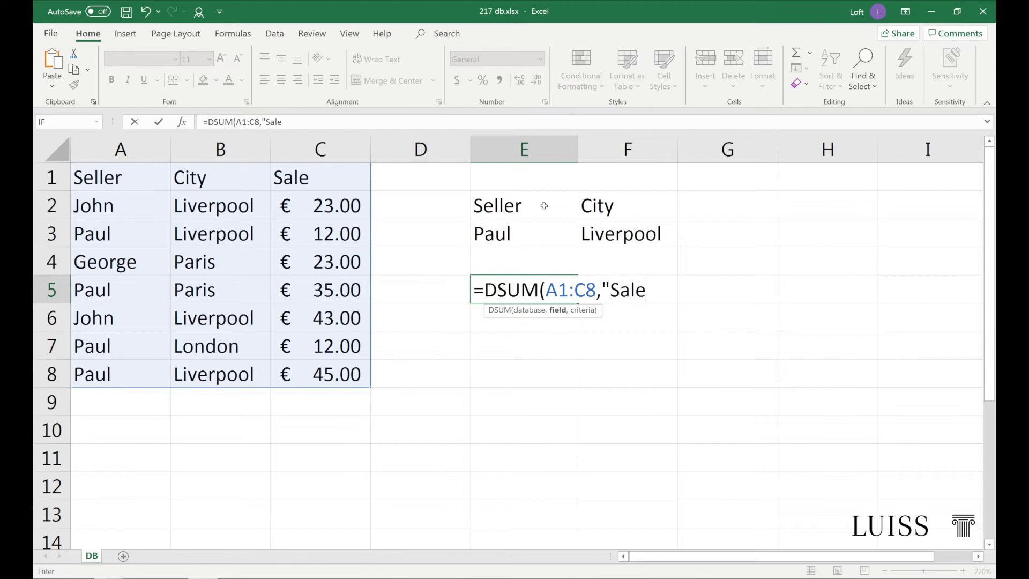
pyautogui.write('",E2:F3)')
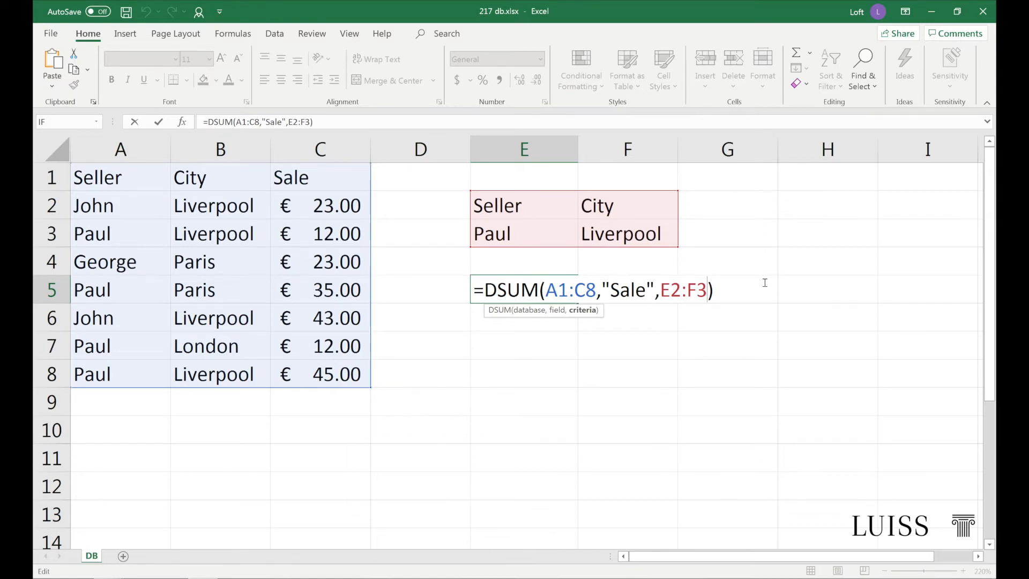
pyautogui.press('Return')
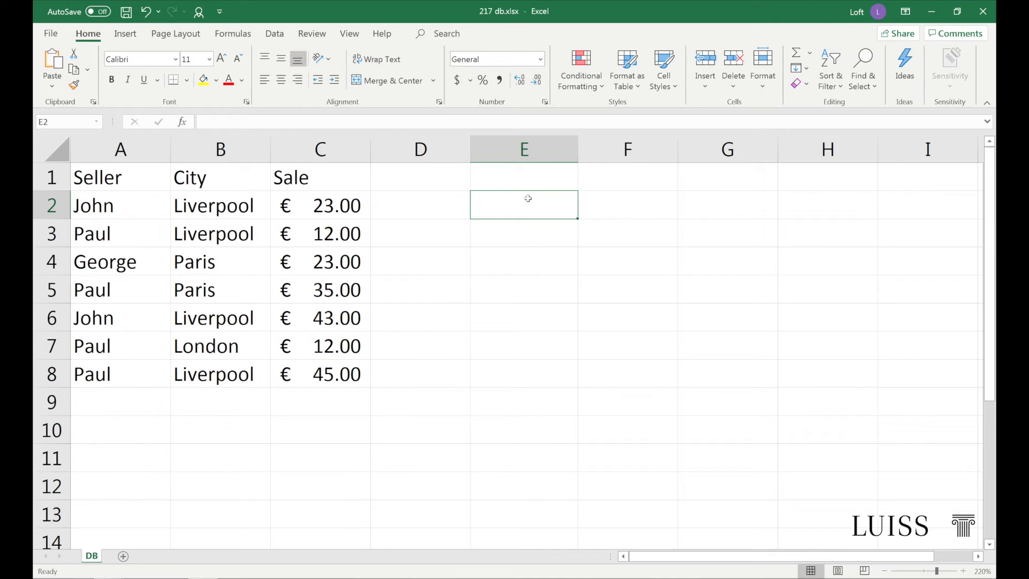
# Step: Build a criteria range in E2:E4 with the header Seller and the seller names from A3 and A2 below it
pyautogui.write('Se')
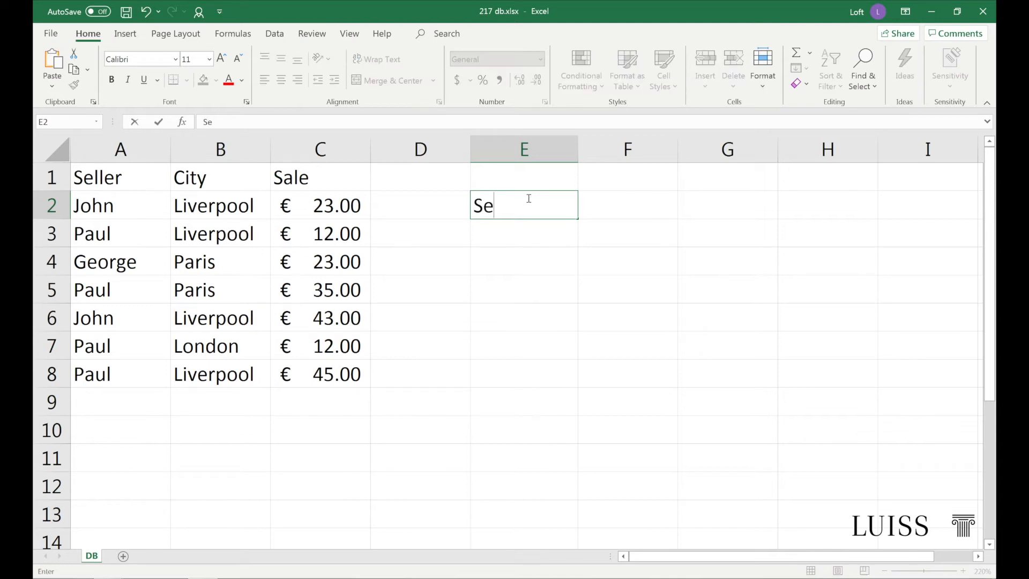
pyautogui.write('ller')
pyautogui.press('Return')
pyautogui.write('Paul')
pyautogui.press('Return')
pyautogui.write('John')
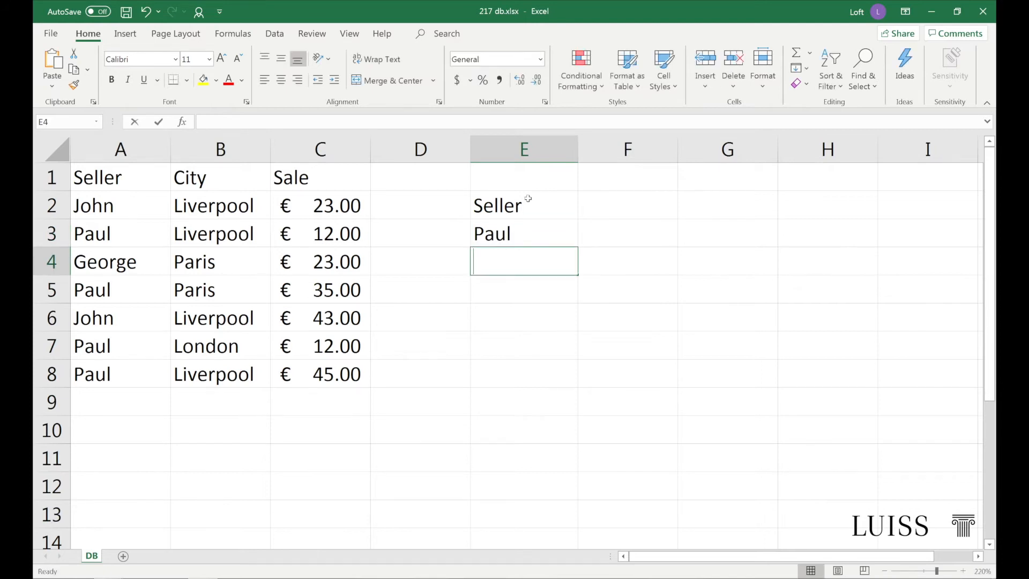
pyautogui.press('Return')
# Step: Enter the formula =DAVERAGE(A1:C8,"Sale",E2:E4) in cell E6
pyautogui.press('Return')
pyautogui.write('=DA')
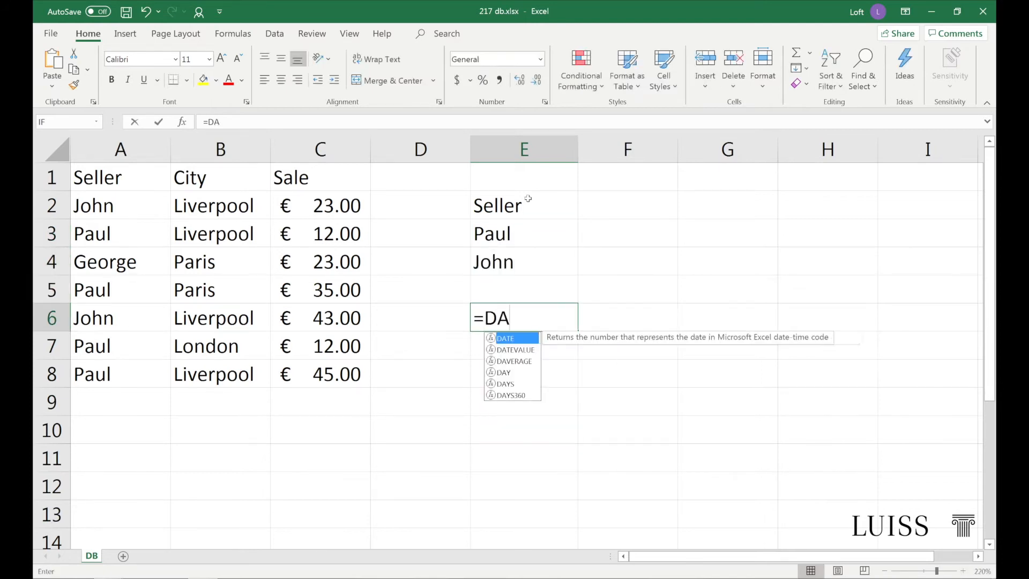
pyautogui.write('VERAGE(A1:C8,"Sale",E2:')
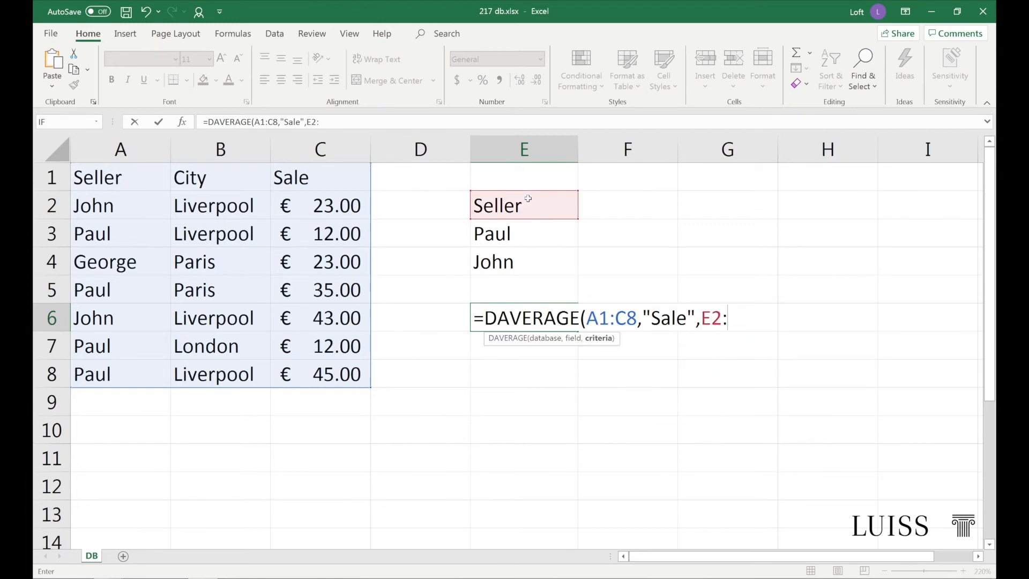
pyautogui.write('E')
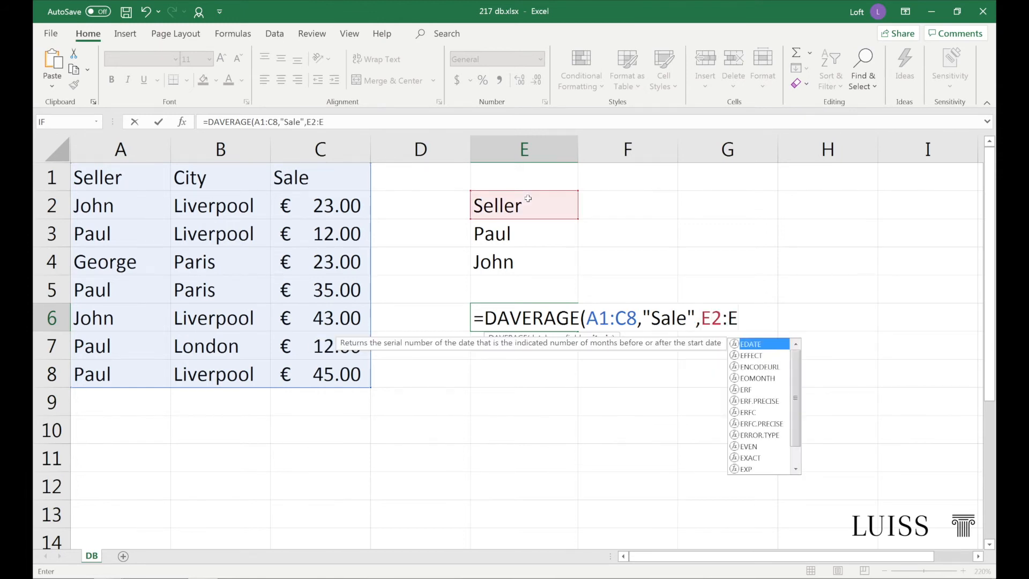
pyautogui.write('4)')
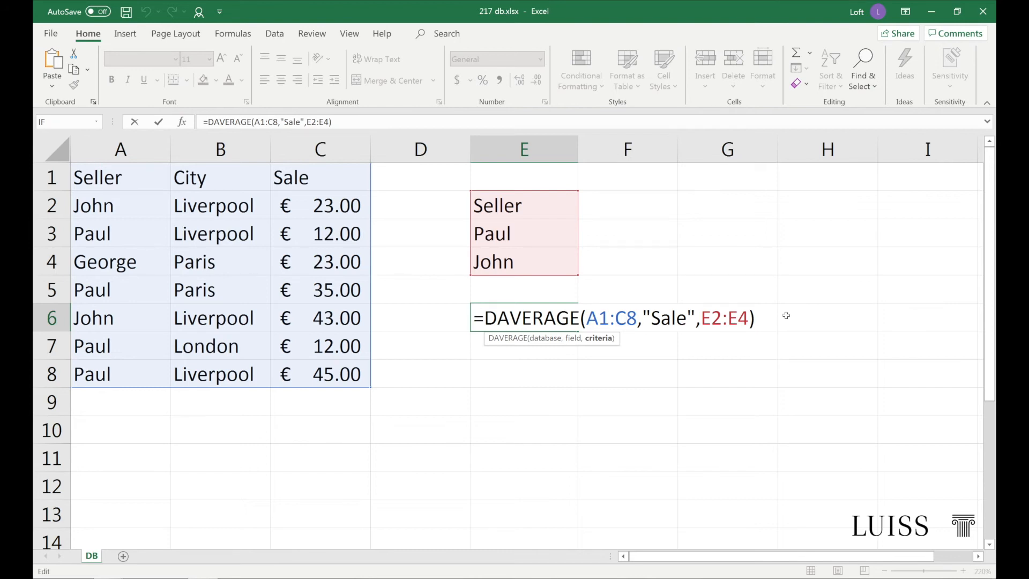
pyautogui.press('Return')
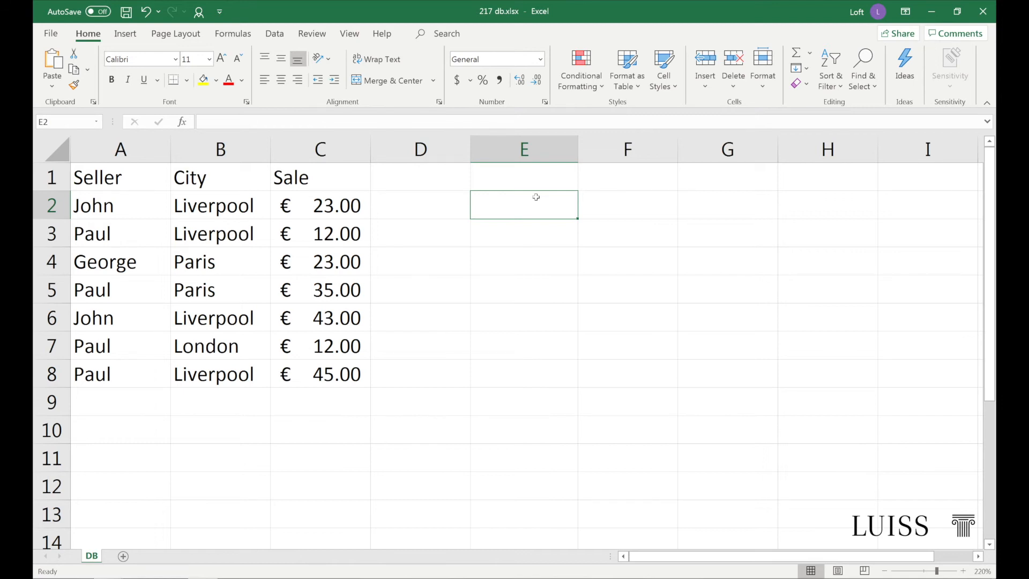
# Step: Build a criteria range in E2:F3 with the headers Seller and Sale, using the seller from A3 and >20
pyautogui.write('Seller')
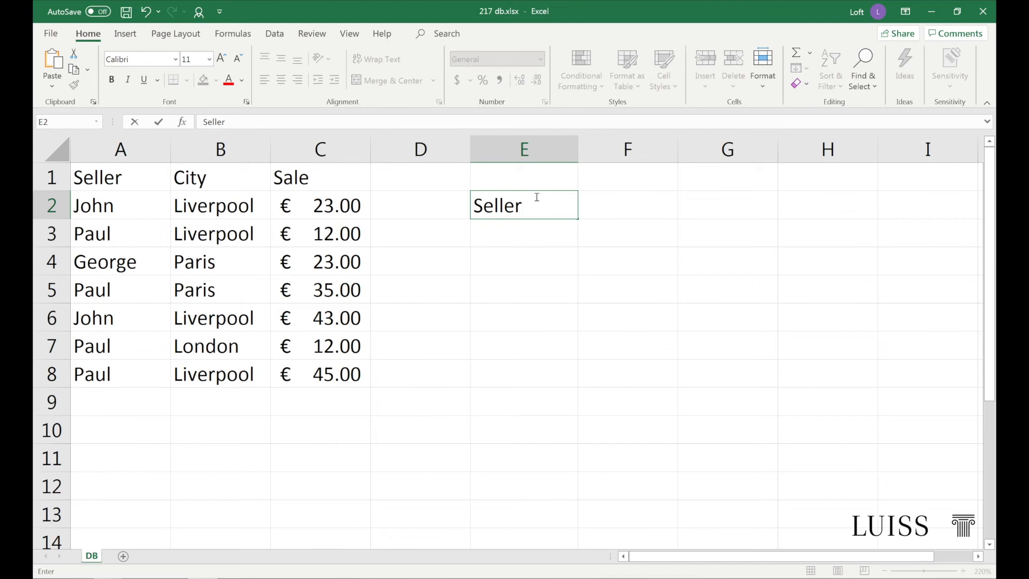
pyautogui.press('Return')
pyautogui.write('Pau')
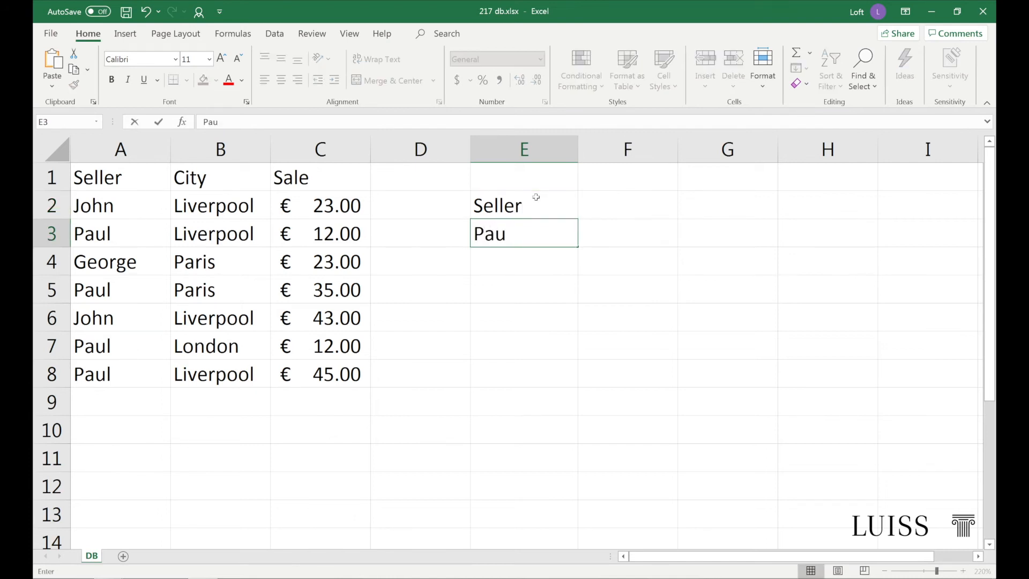
pyautogui.write('l')
pyautogui.press('Tab')
pyautogui.press('Up')
pyautogui.write('Sale')
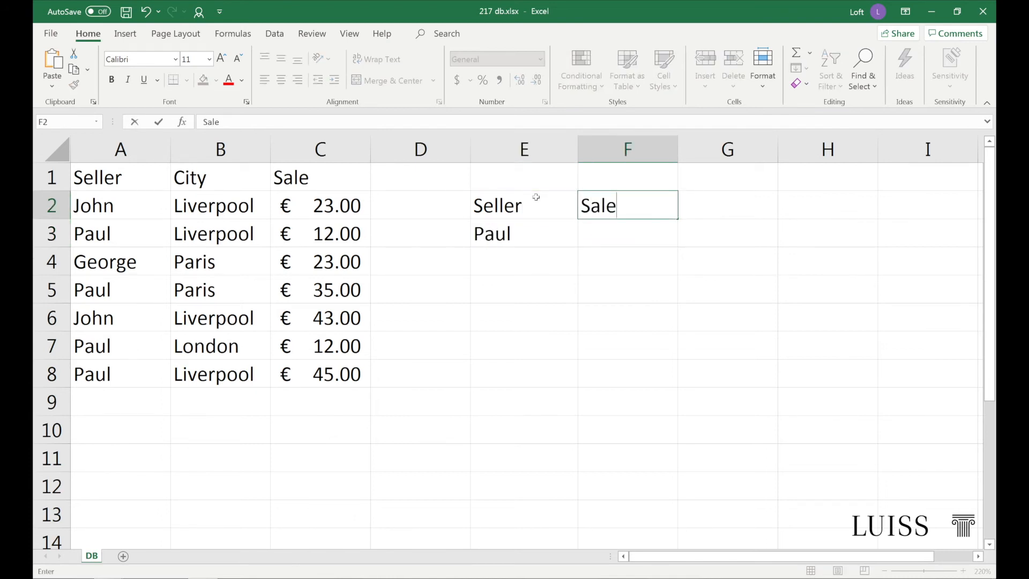
pyautogui.press('Return')
pyautogui.write('>20')
pyautogui.press('Return')
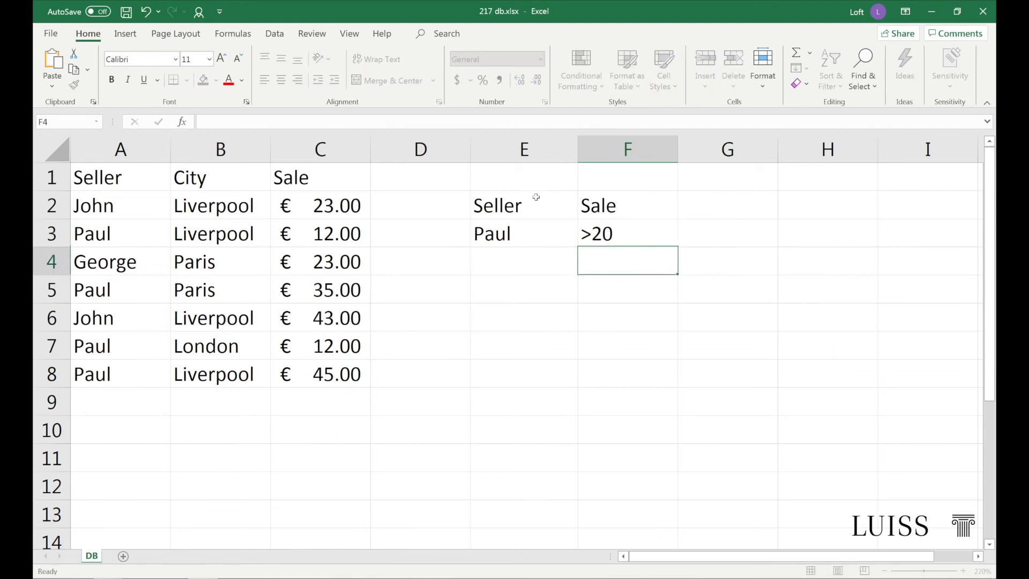
# Step: Enter the formula =DCOUNT(A1:C8,"Sale",E2:F3) in cell E5
pyautogui.press('Down')
pyautogui.press('Left')
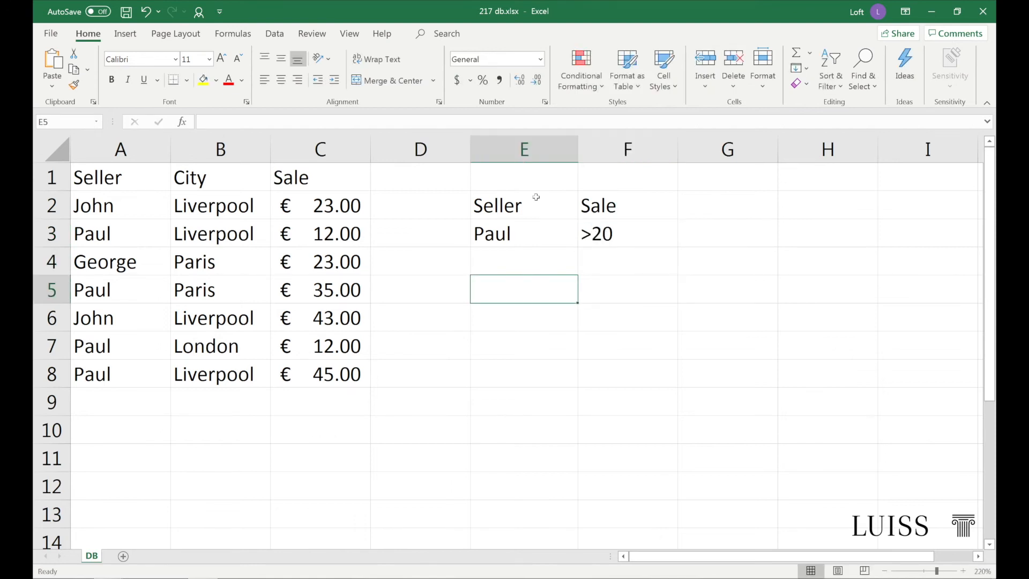
pyautogui.write('=DCOUNT(')
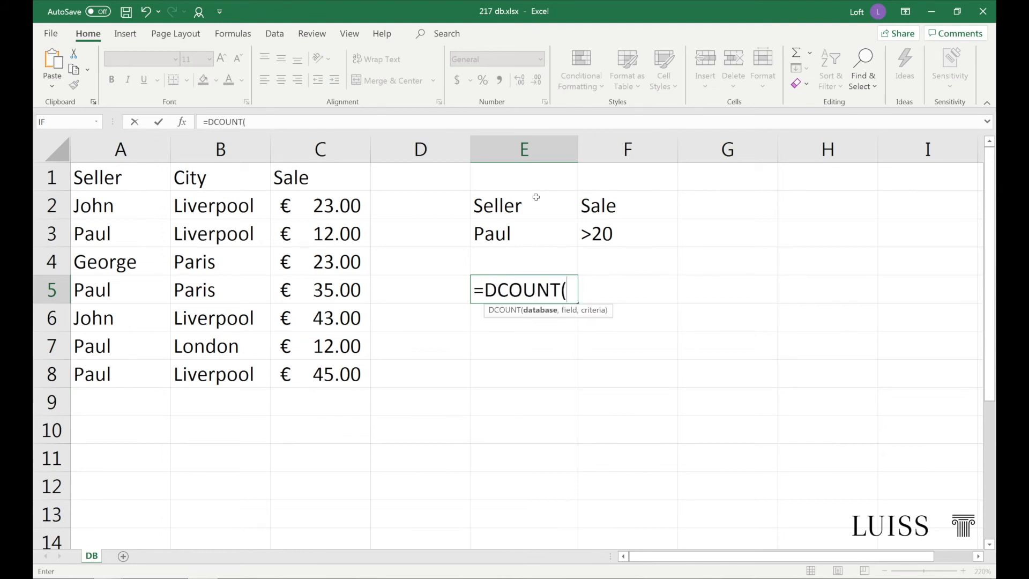
pyautogui.write('A1:C8,"Sale",E')
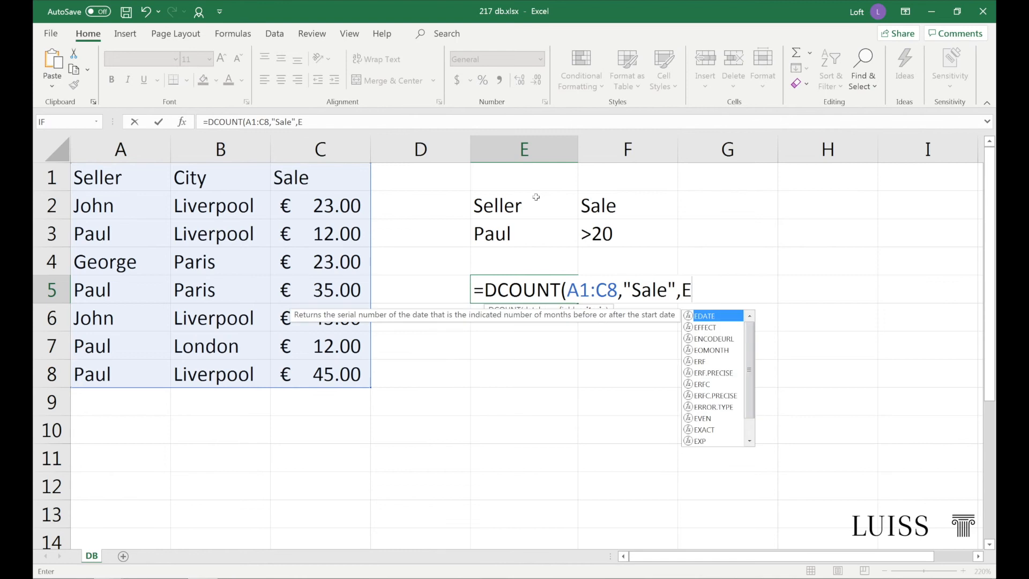
pyautogui.write('2:F')
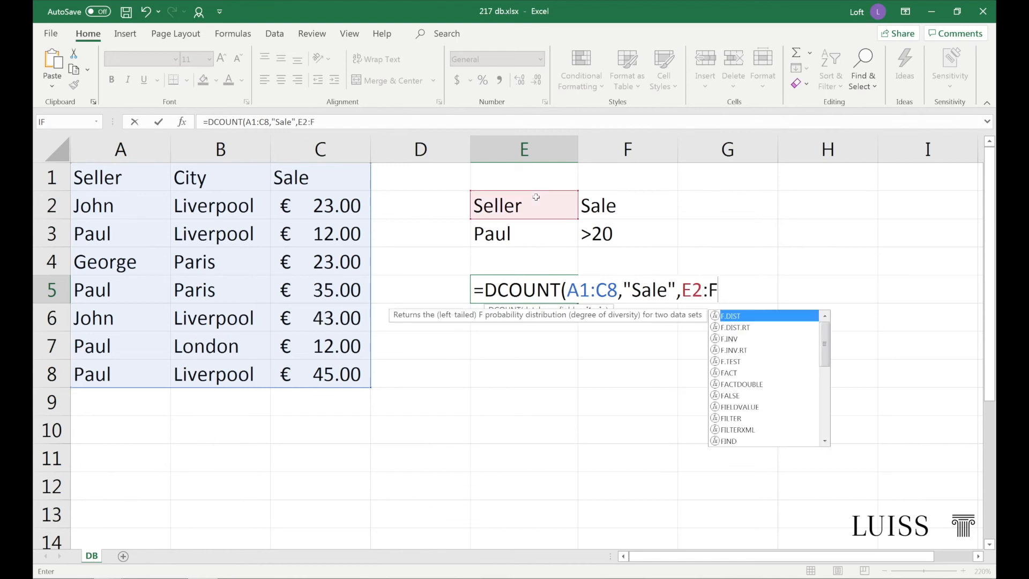
pyautogui.write('3)')
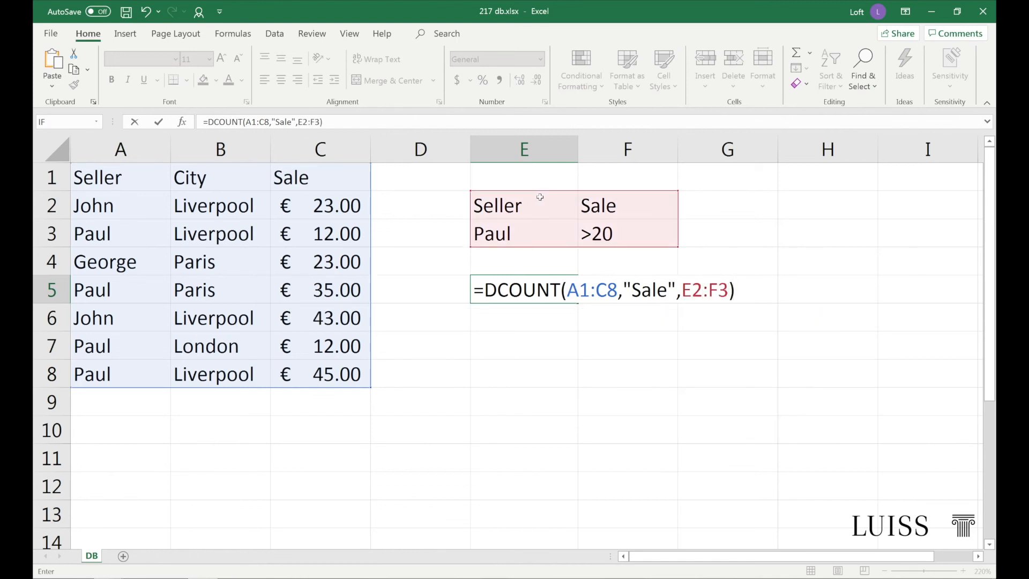
pyautogui.click(733, 290)
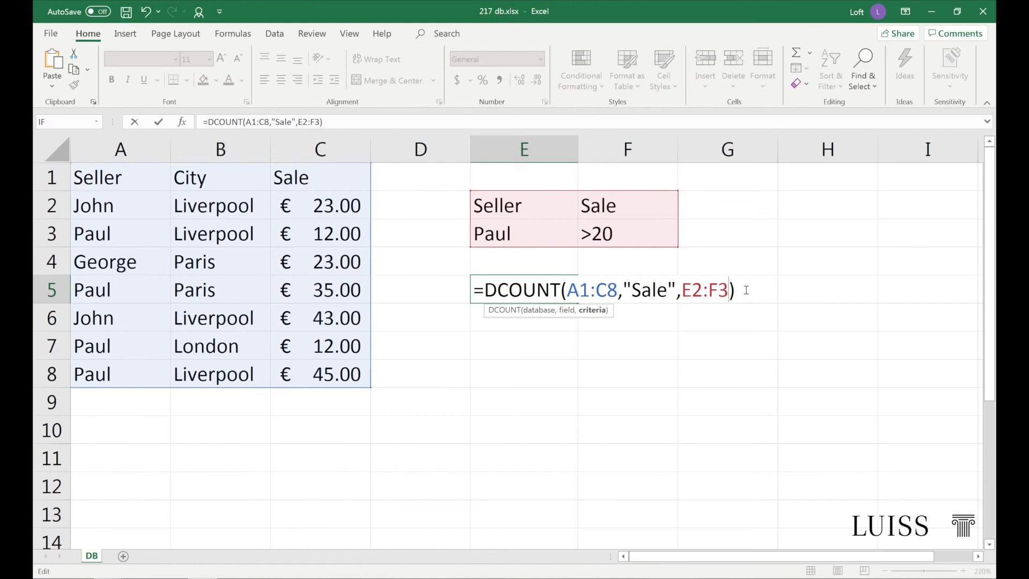
pyautogui.press('Return')
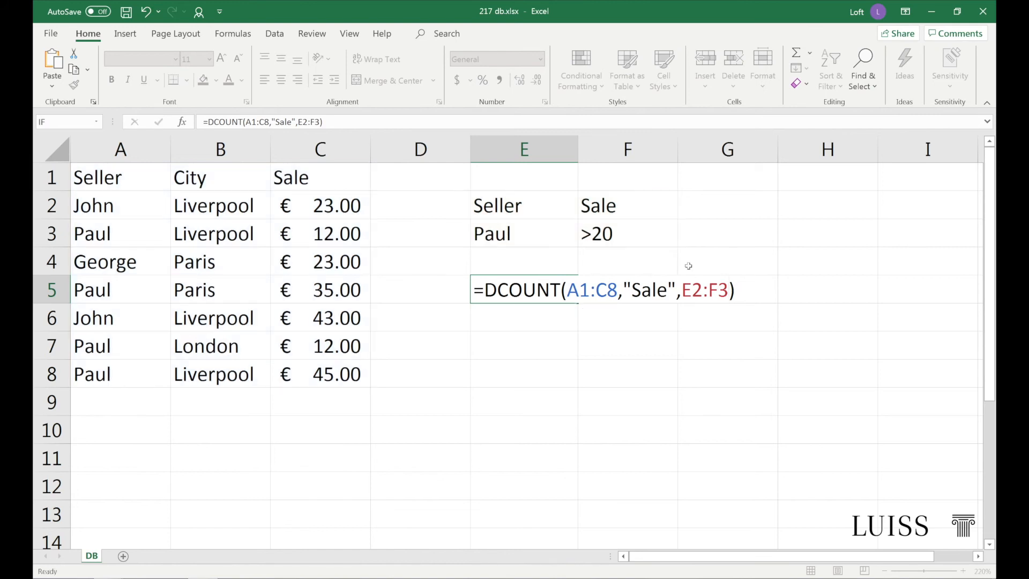
# Step: Change the Sale criterion in F3 to <=20
pyautogui.click(593, 234)
pyautogui.press('BackSpace')
pyautogui.write('<=')
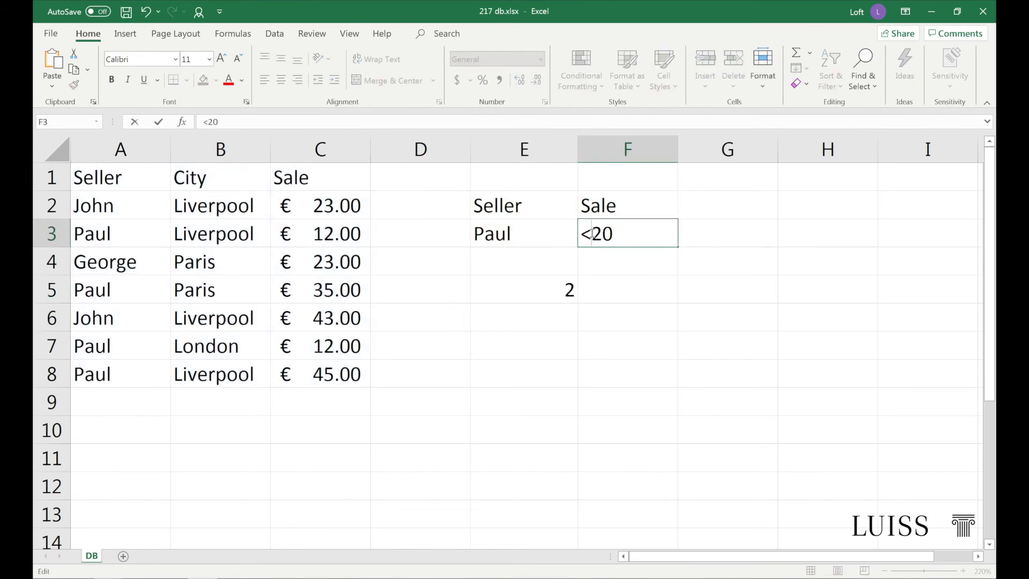
pyautogui.press('Return')
pyautogui.doubleClick(591, 235)
pyautogui.press('BackSpace')
pyautogui.write('<')
pyautogui.click(593, 254)
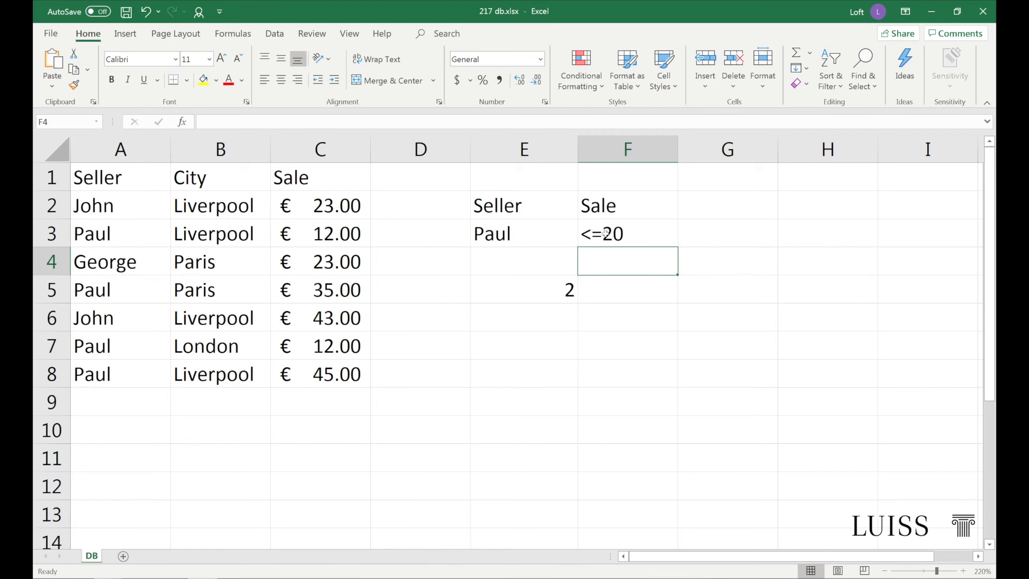
# Step: Replace the Sale criterion in F3 with <>35
pyautogui.doubleClick(607, 235)
pyautogui.press('Right')
pyautogui.press('Right')
pyautogui.press('BackSpace')
pyautogui.press('BackSpace')
pyautogui.press('BackSpace')
pyautogui.press('BackSpace')
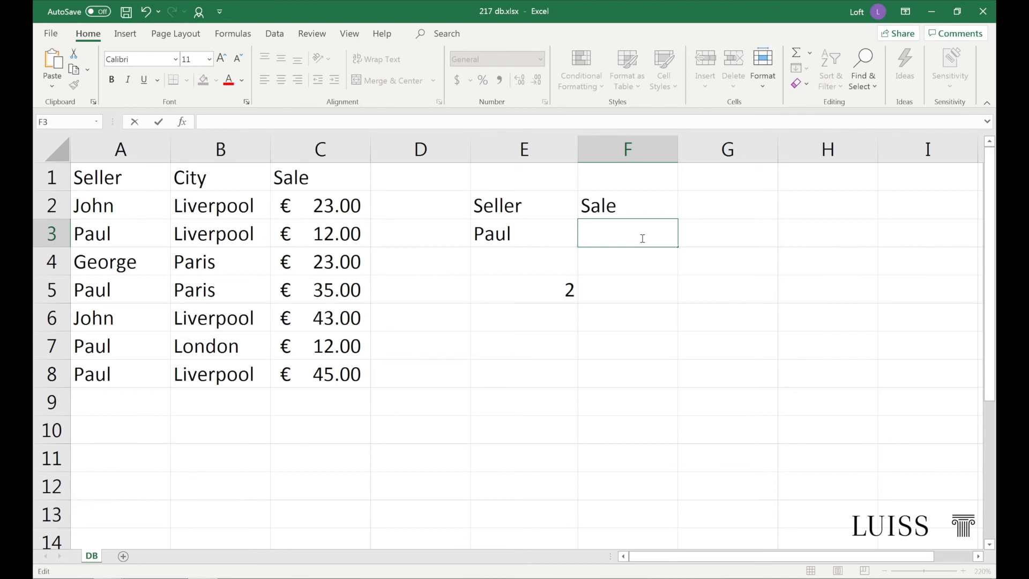
pyautogui.write('<>35')
pyautogui.press('Return')
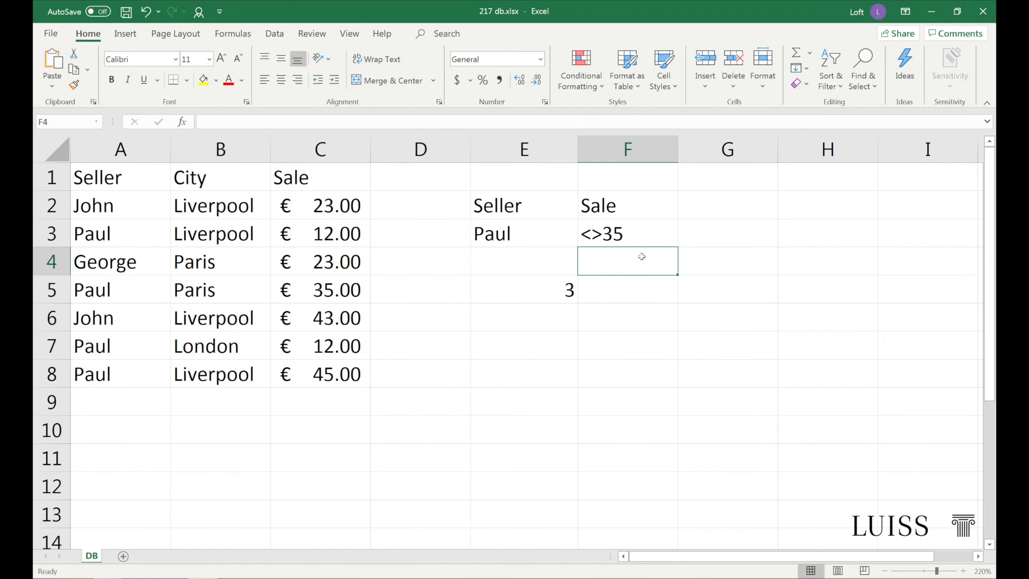
# Step: Change the function in the E5 formula to DCOUNTA, with the same database, field and criteria arguments
pyautogui.doubleClick(550, 294)
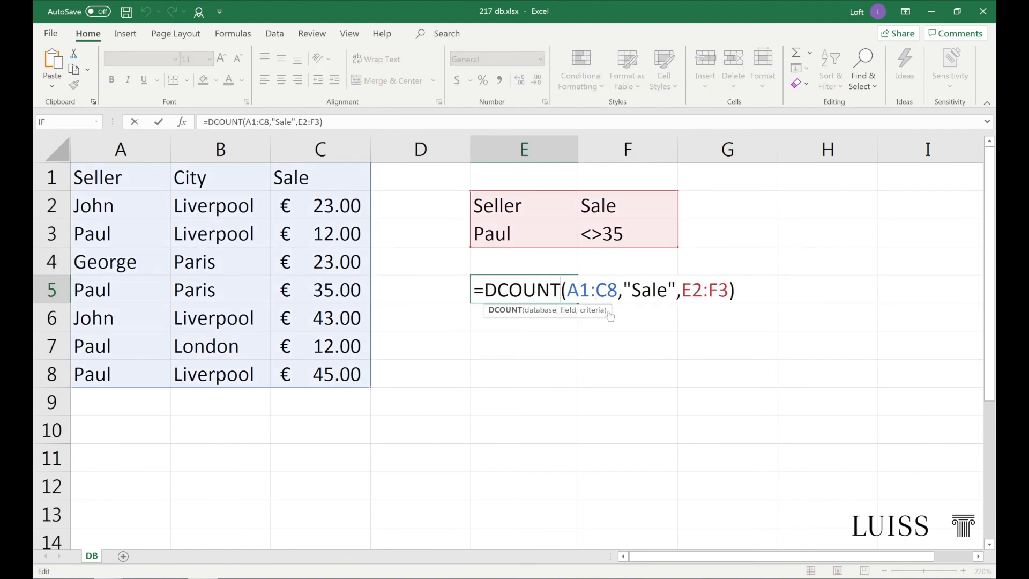
pyautogui.write('A')
pyautogui.press('Return')
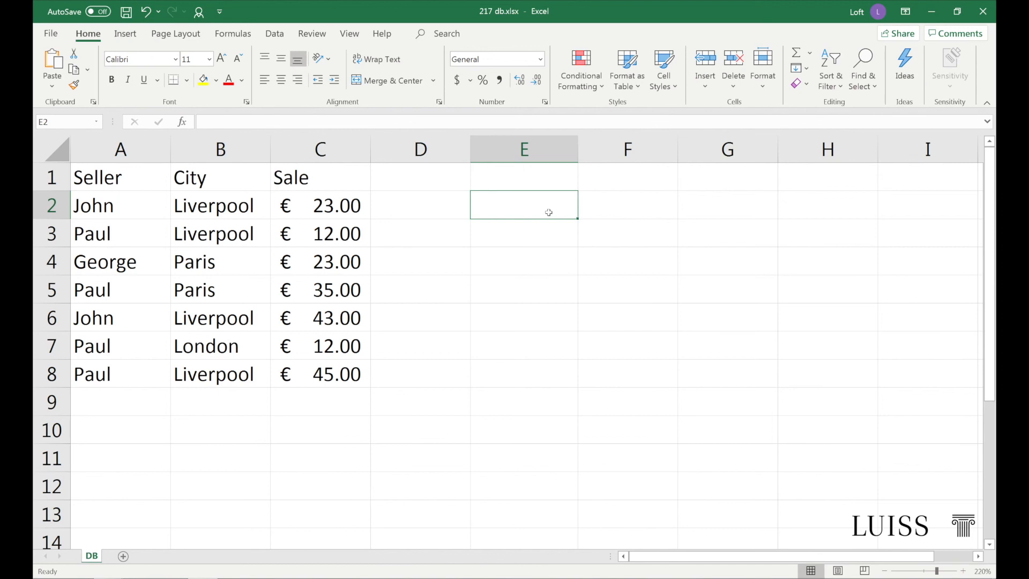
# Step: Build a one-column criteria range in E2:E3 with the header Seller and the seller's name from A3
pyautogui.write('Seller')
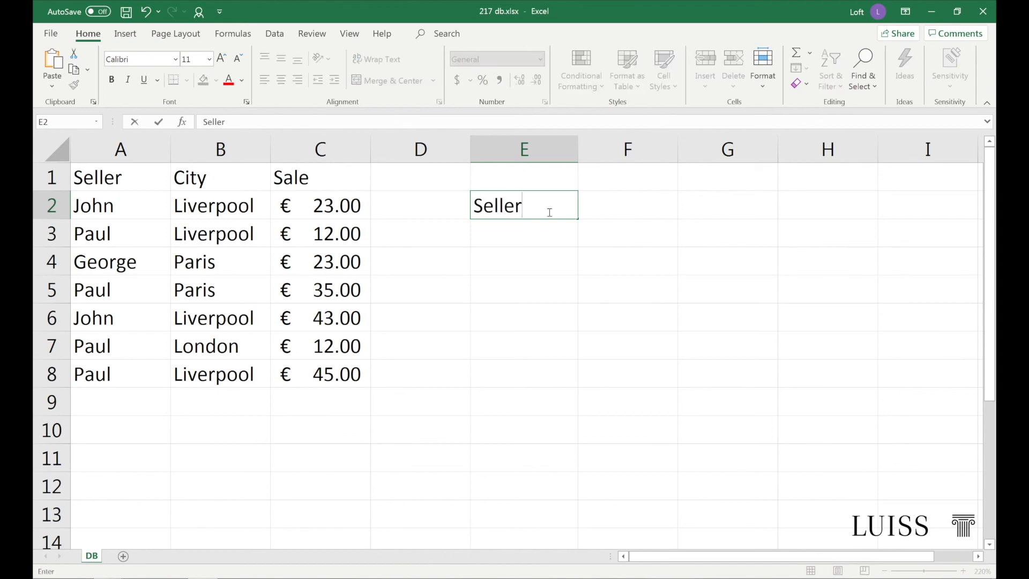
pyautogui.press('Return')
pyautogui.write('Paul')
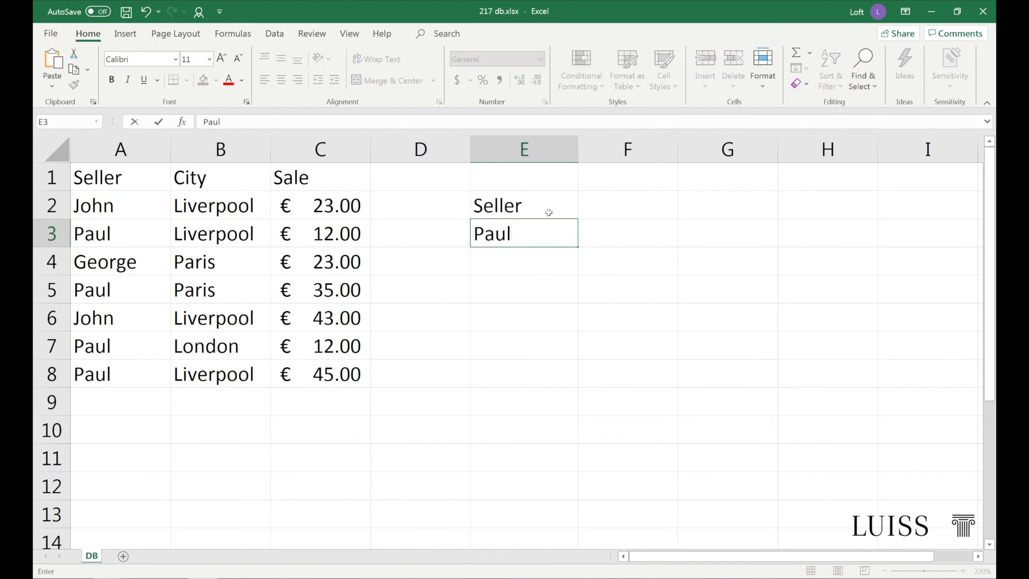
pyautogui.press('Return')
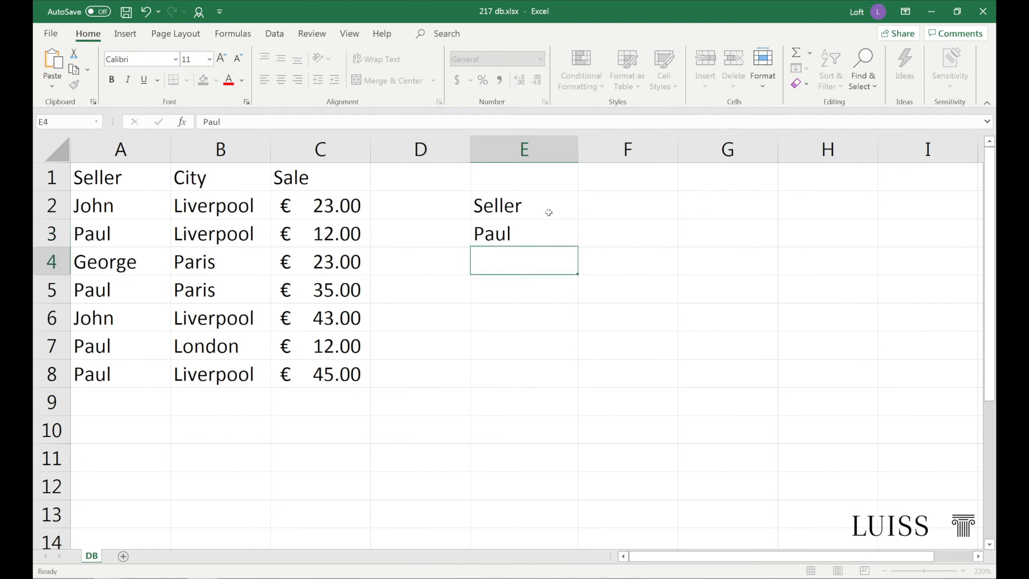
# Step: Enter the formula =DMAX(A1:C8,"Sale",E2:E3) in cell E5
pyautogui.press('Return')
pyautogui.write('=')
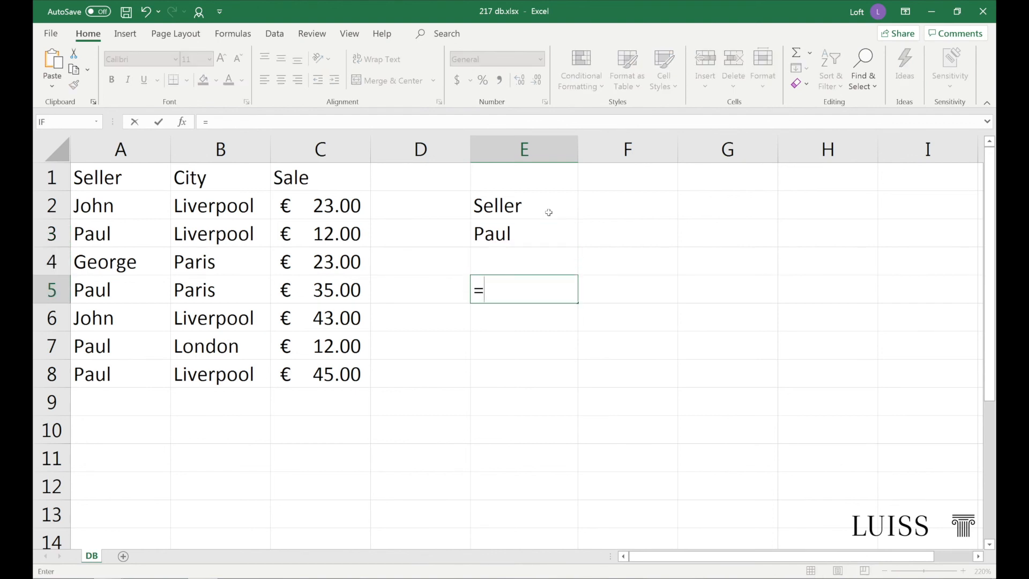
pyautogui.write('DMAX(')
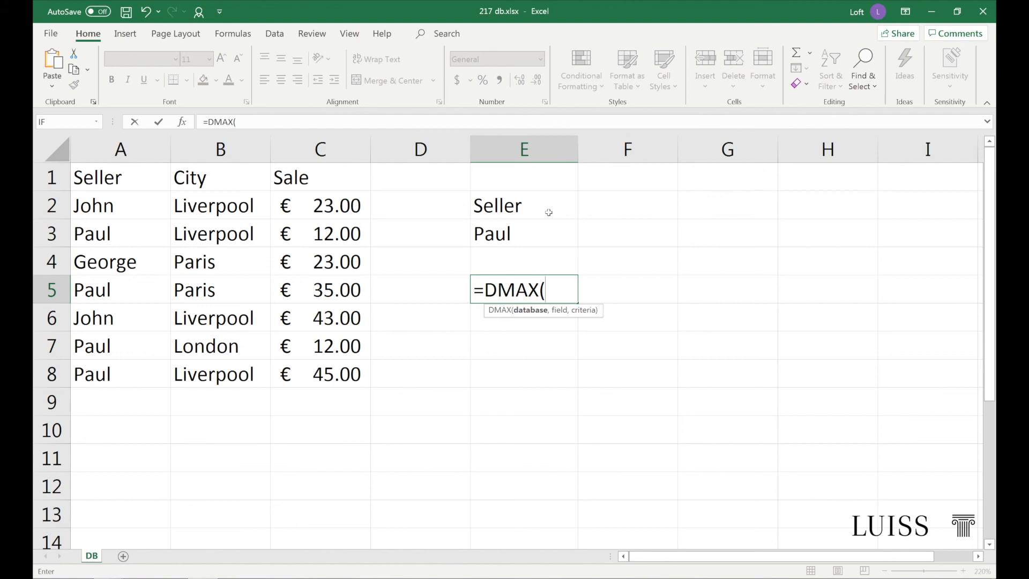
pyautogui.write('A1:')
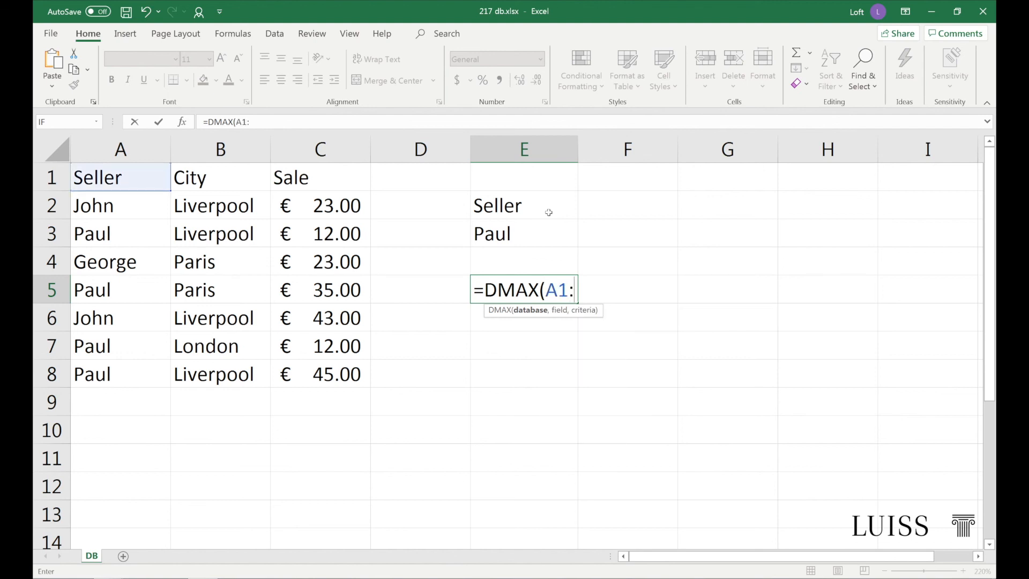
pyautogui.write('C8')
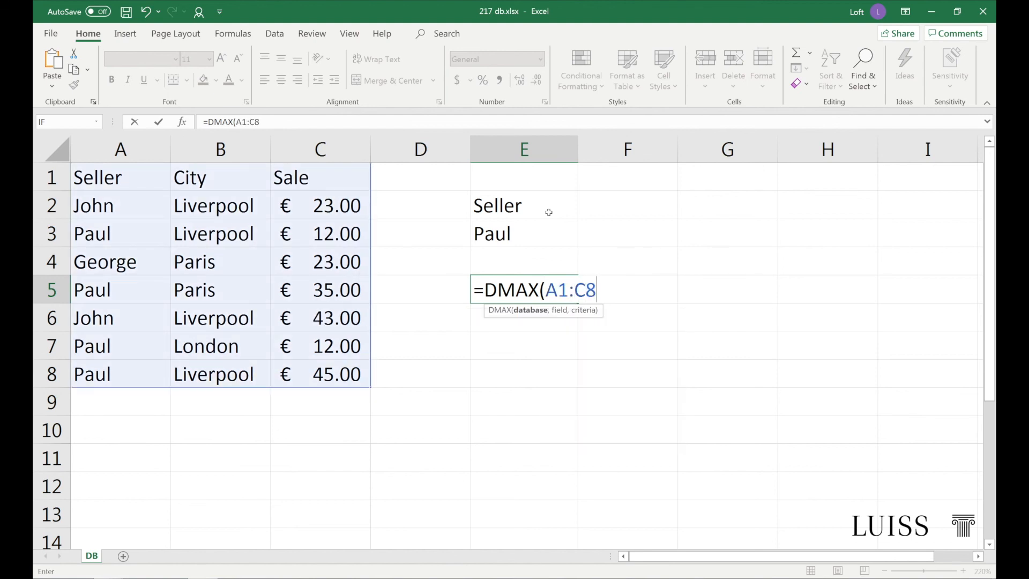
pyautogui.write(',"Sale",')
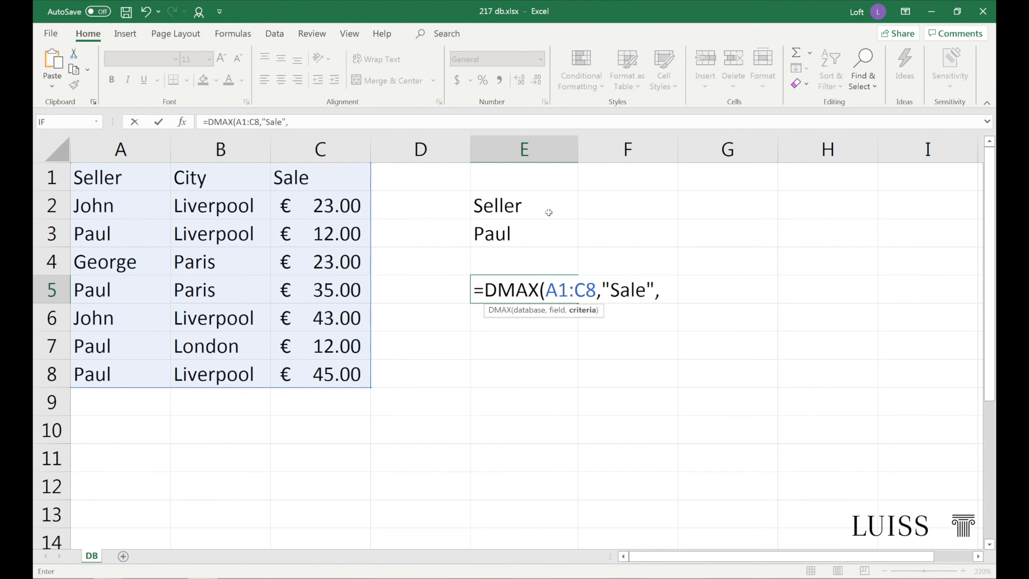
pyautogui.click(549, 212)
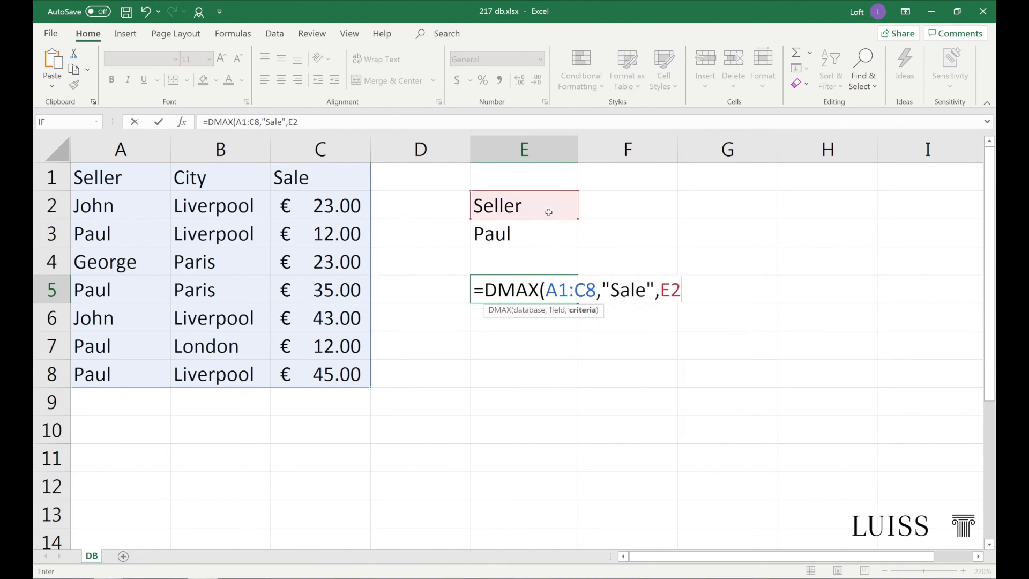
pyautogui.write(':E3)')
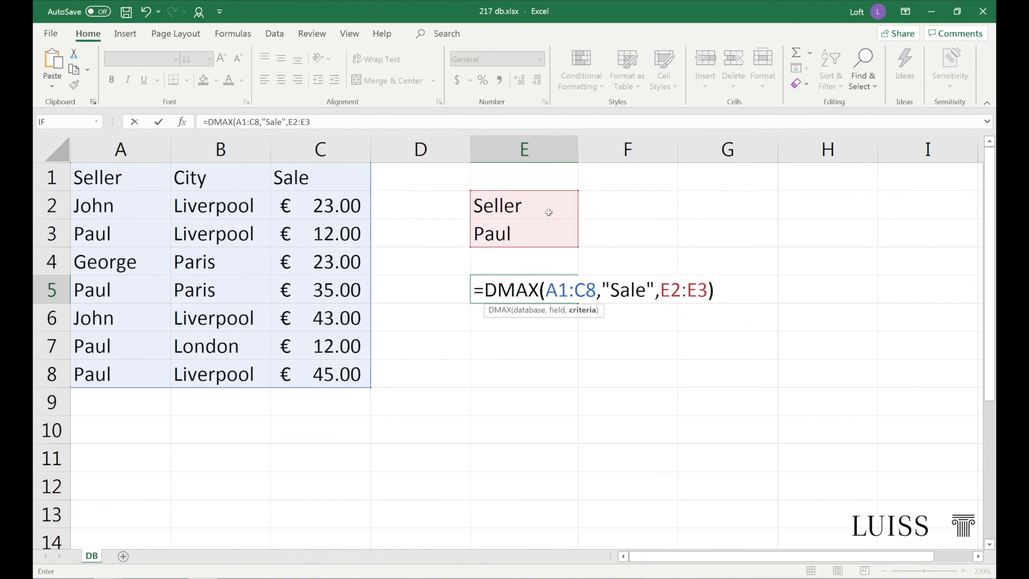
pyautogui.click(707, 294)
pyautogui.press('Return')
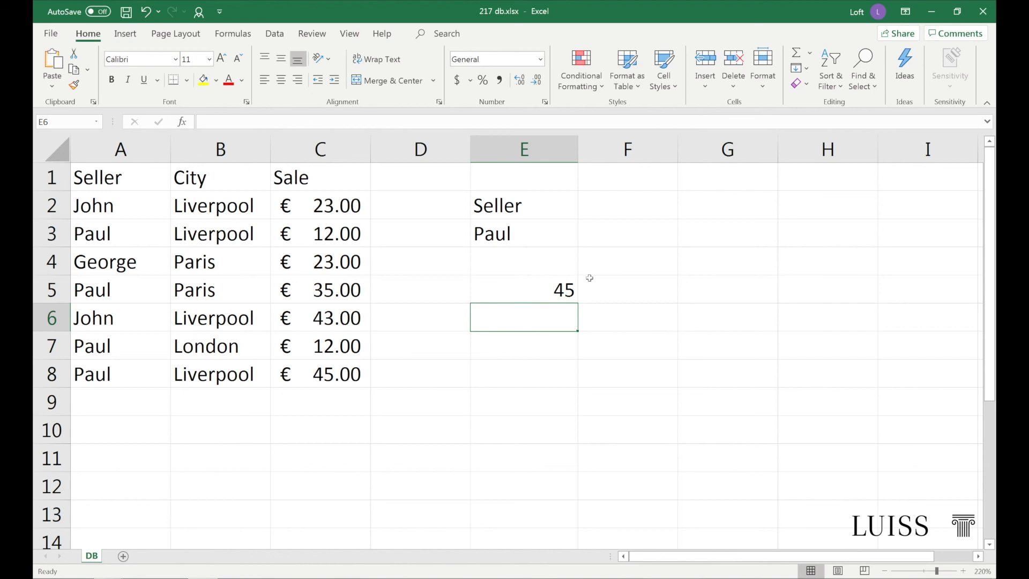
# Step: Replace the formula in cell E5 with =DMIN(A1:C8,"Sale",E2:E3)
pyautogui.click(553, 282)
pyautogui.write('=DMIN')
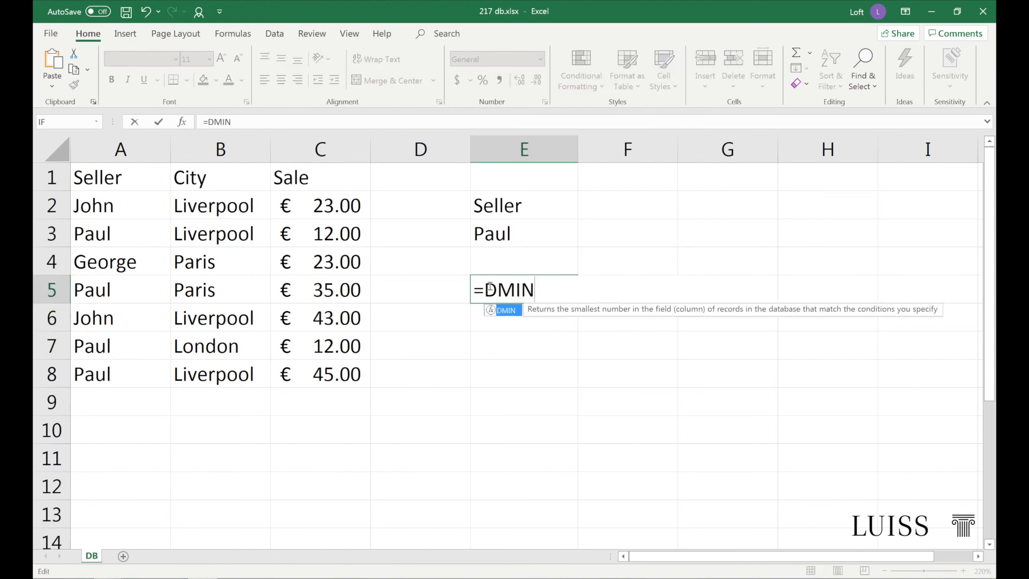
pyautogui.write('(A1:')
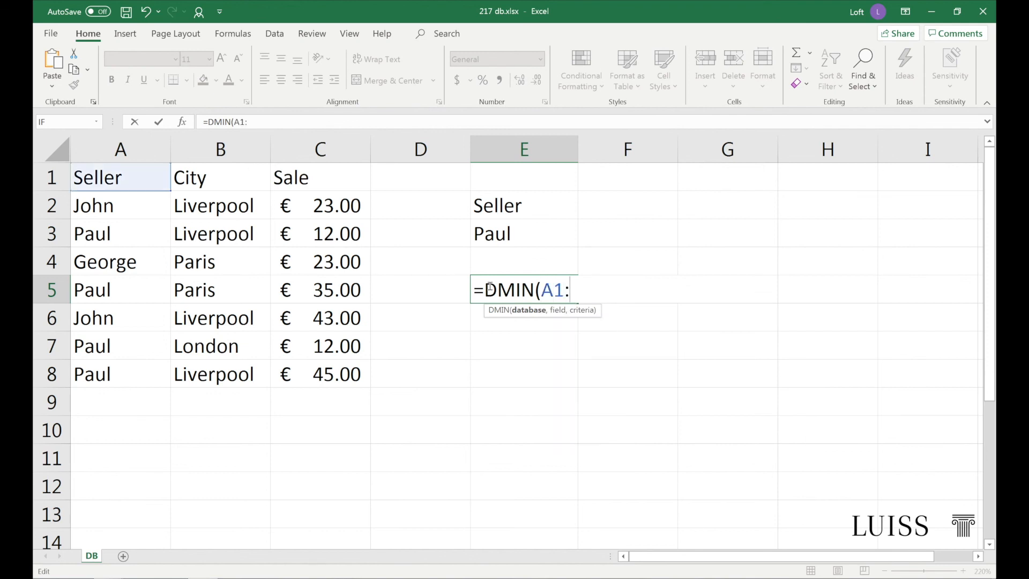
pyautogui.write('C8,')
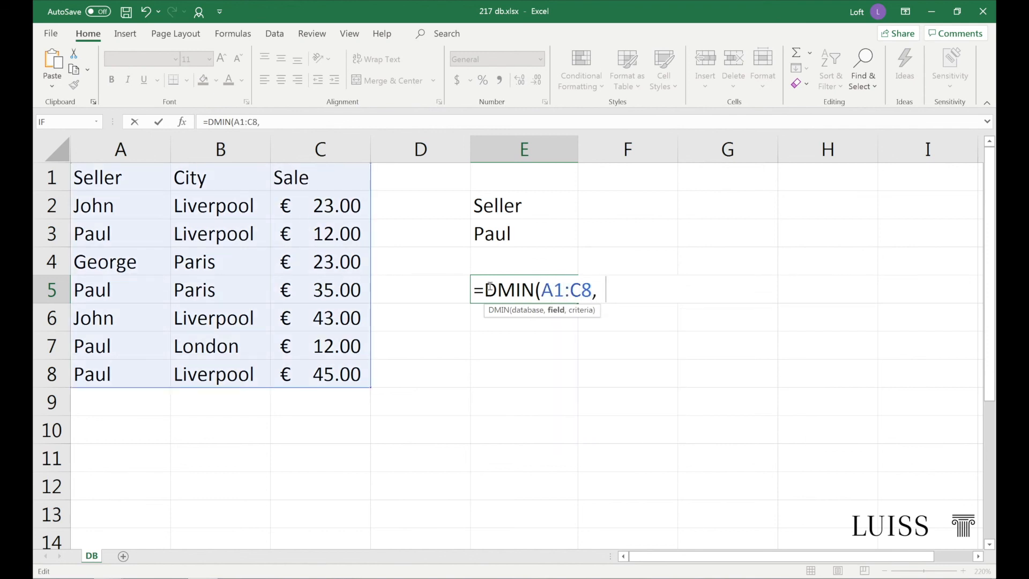
pyautogui.write('"Sale",')
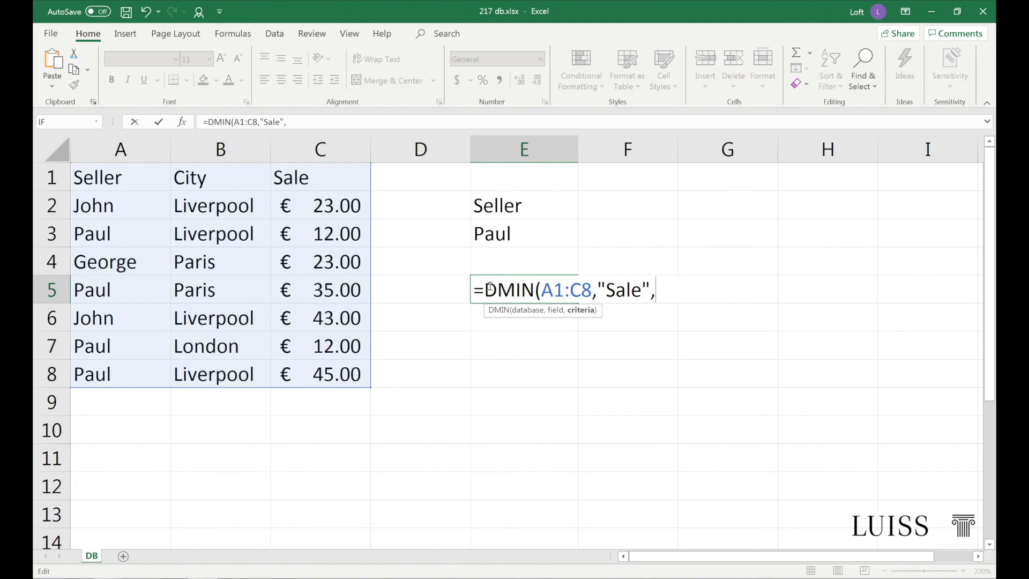
pyautogui.write('E2:E3)')
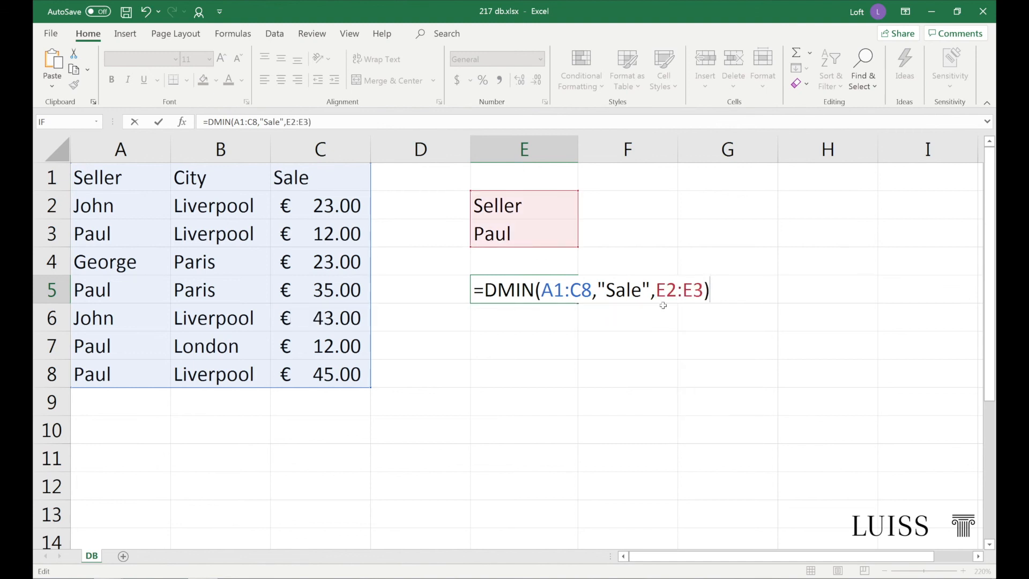
pyautogui.click(702, 294)
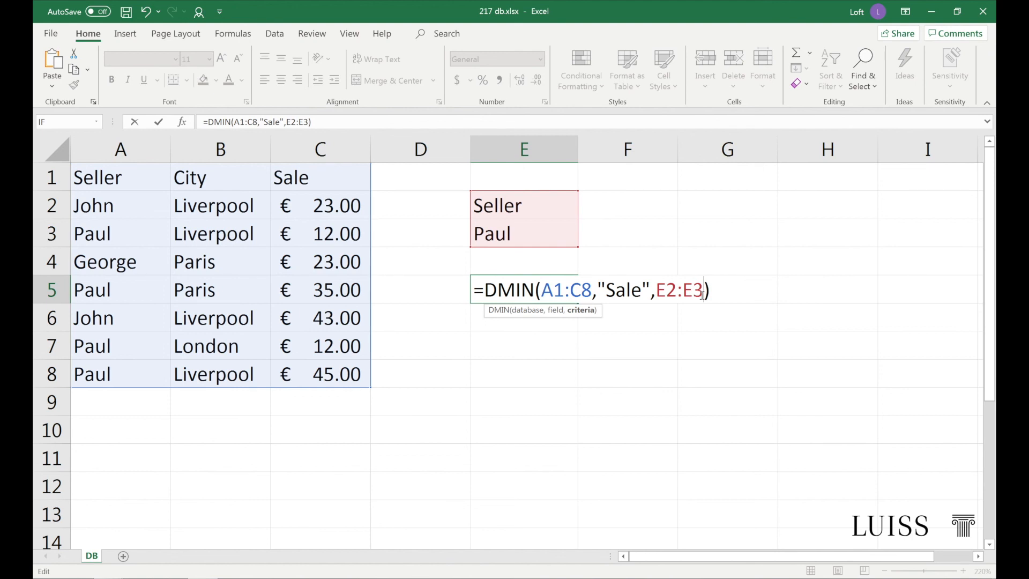
pyautogui.press('Return')
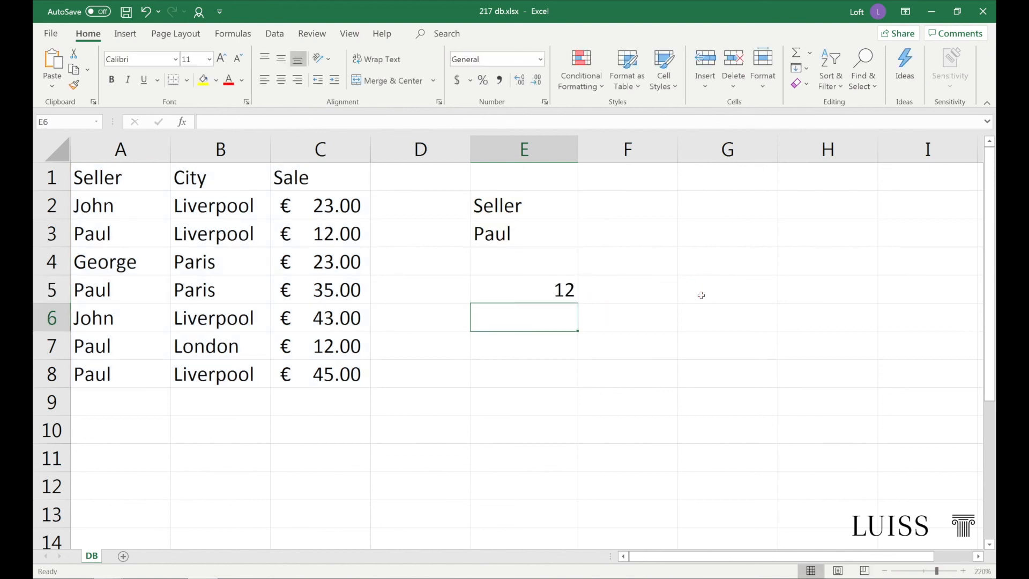